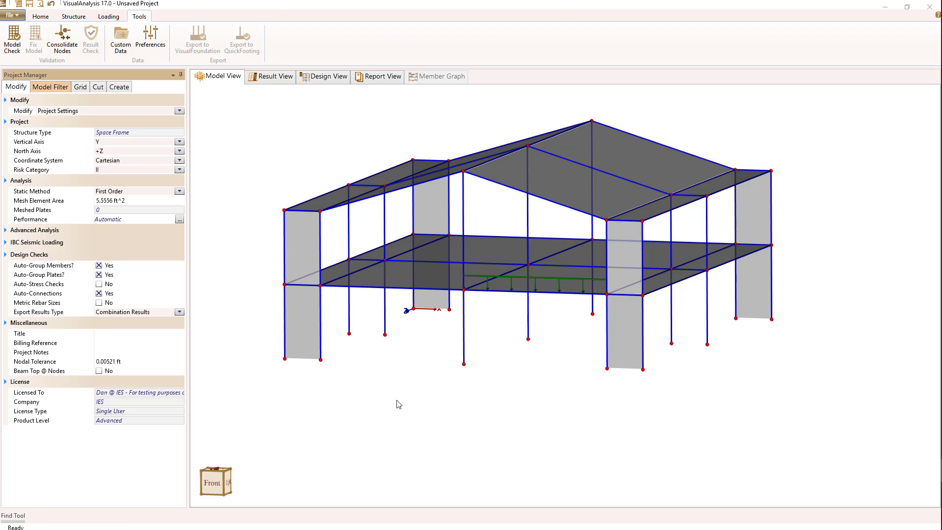
Select the lower wall plate at the front corner to view its properties, and clear the selection.
left_click(621, 344)
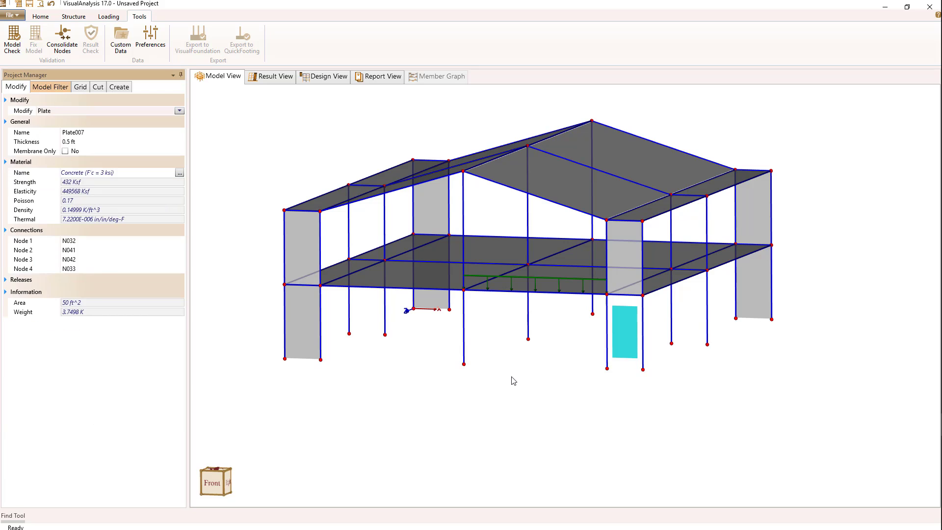
left_click(510, 380)
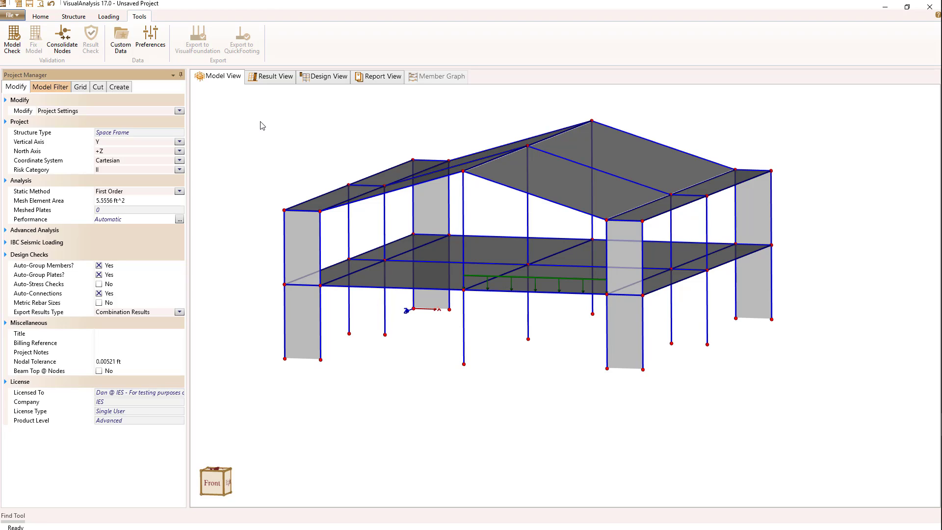
Preview the model filtered by the automatic cut planes X = 0 ft, Y = 10 ft and Z = 60 ft, returning to the full model.
left_click(98, 88)
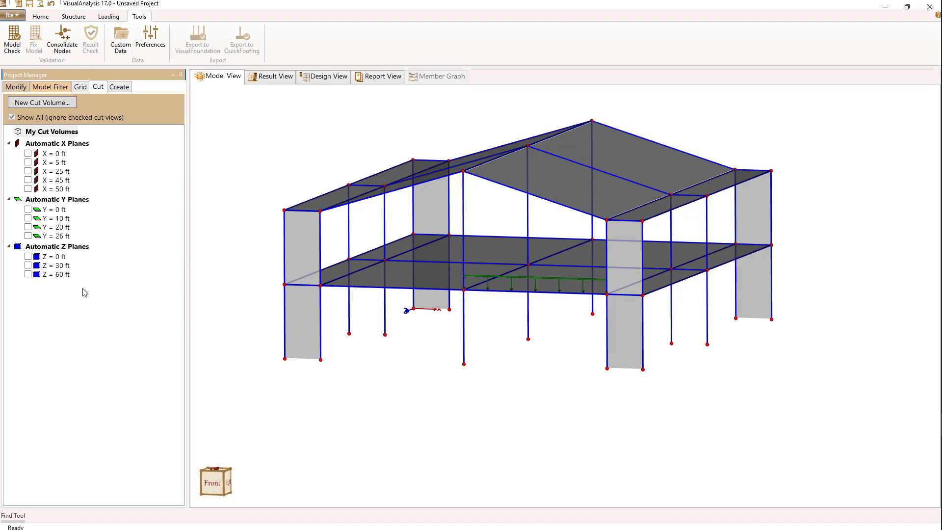
left_click(28, 154)
left_click(28, 154)
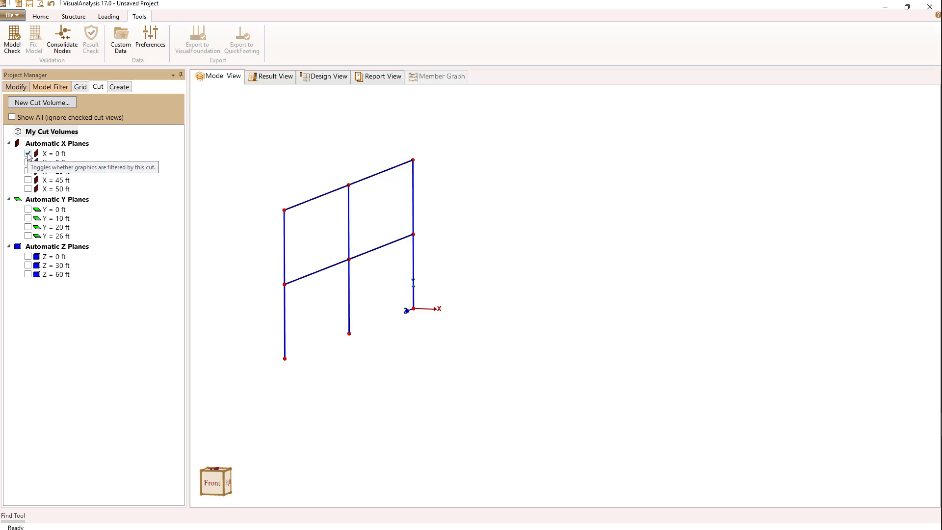
left_click(28, 154)
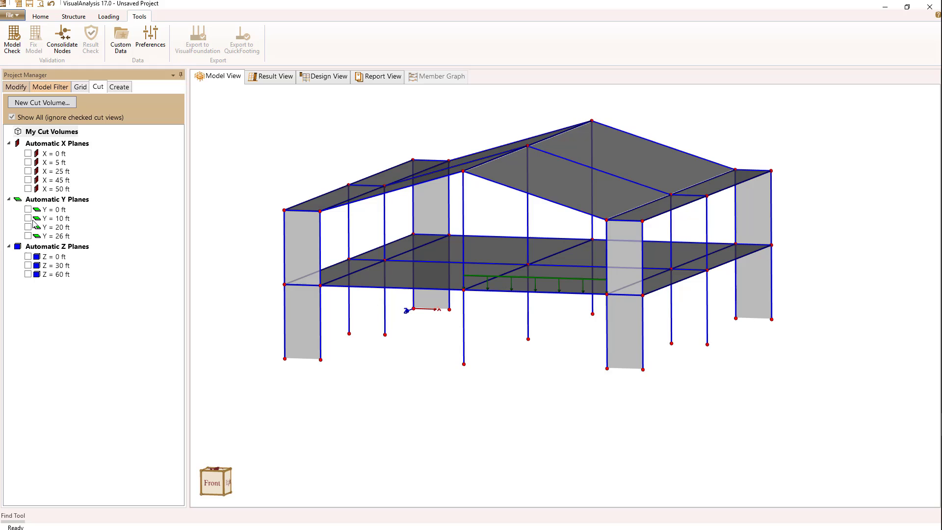
left_click(28, 218)
left_click(28, 218)
left_click(28, 274)
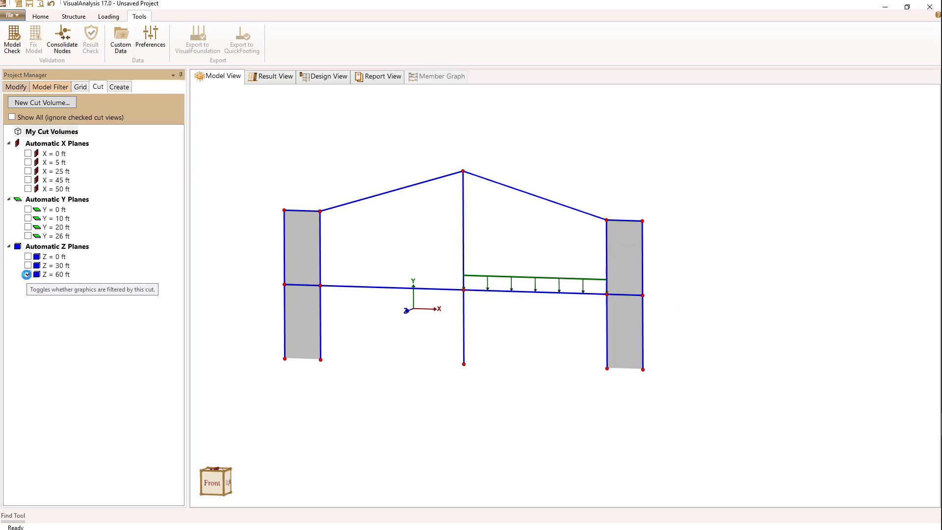
left_click(27, 274)
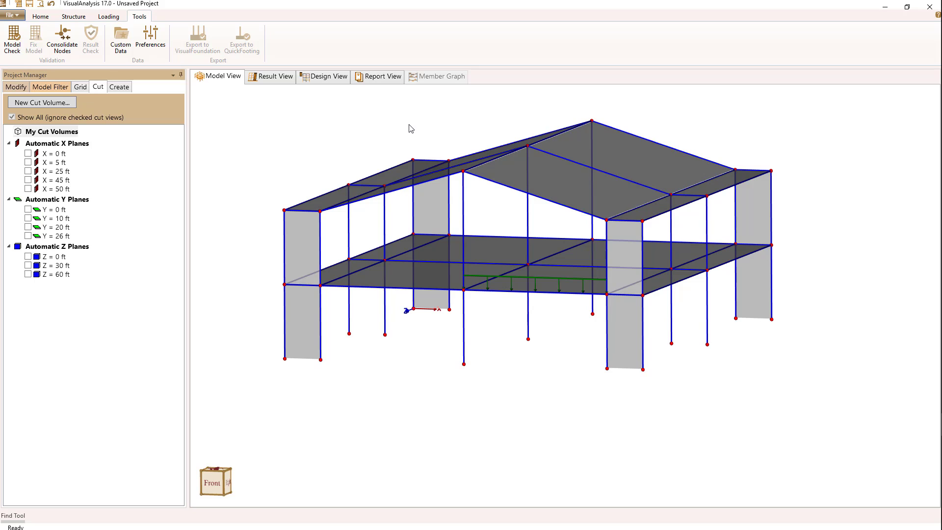
Create a cut view from the two large sloped roof plates on the +X side of the ridge.
left_click(581, 194)
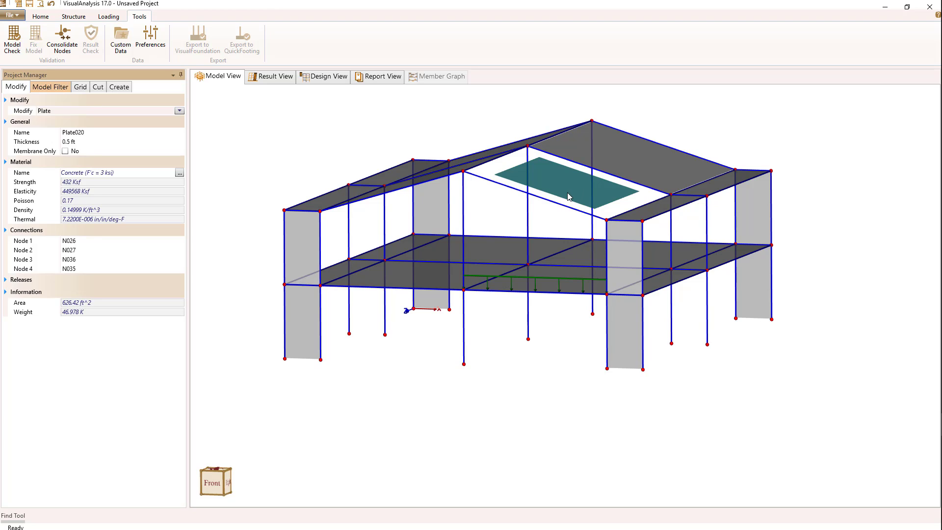
left_click(630, 163, "ctrl")
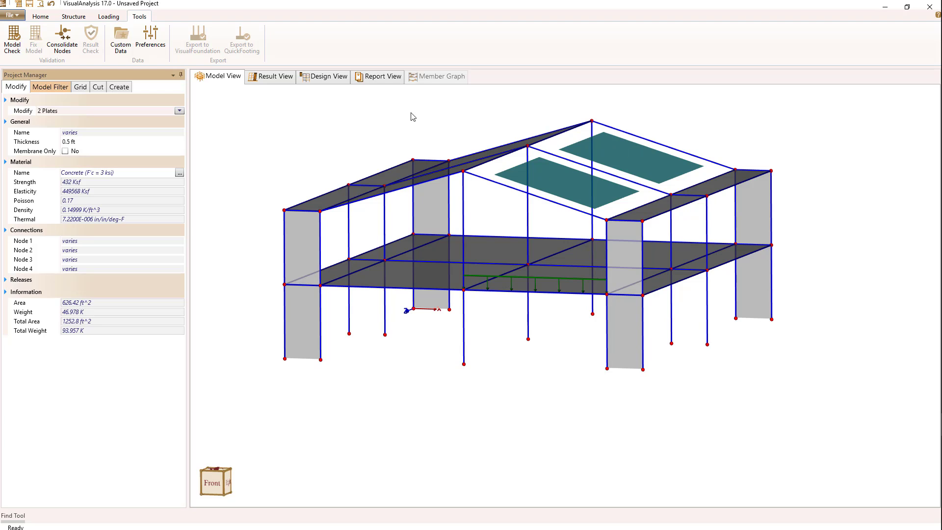
left_click(96, 87)
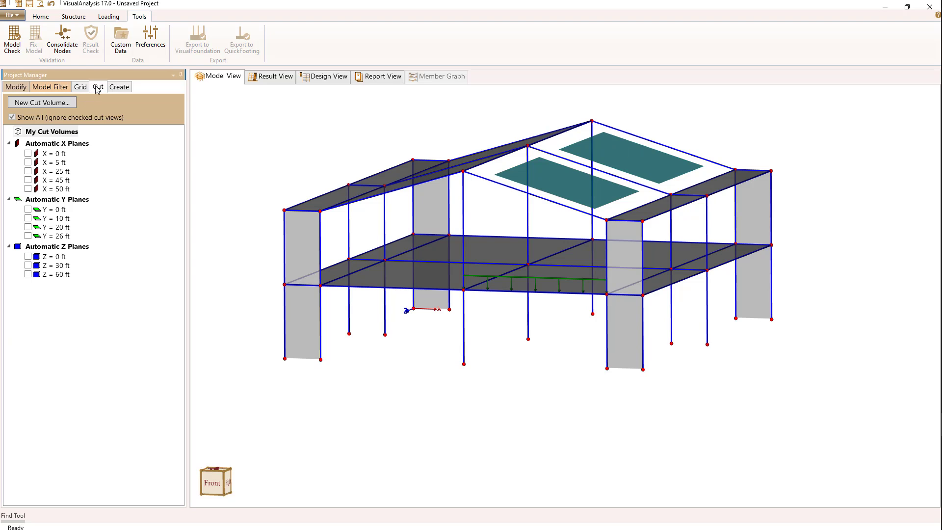
right_click(565, 180)
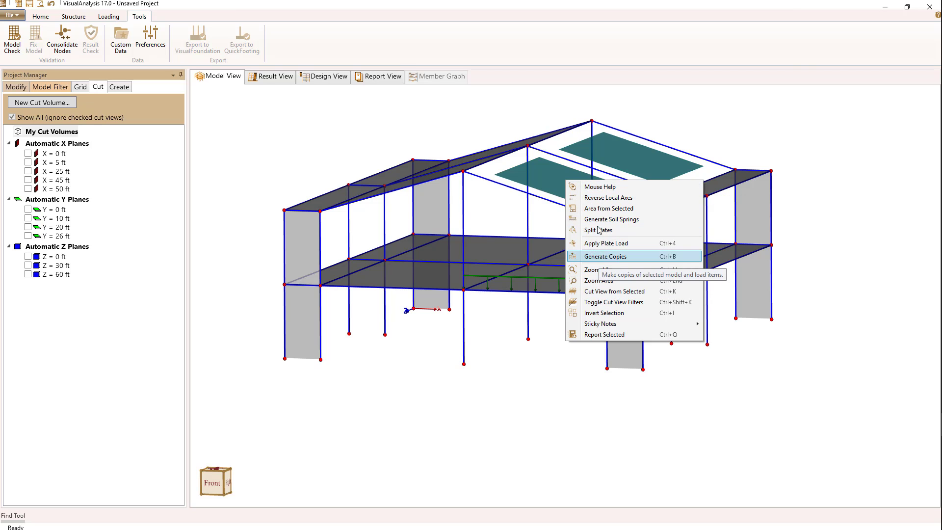
left_click(593, 292)
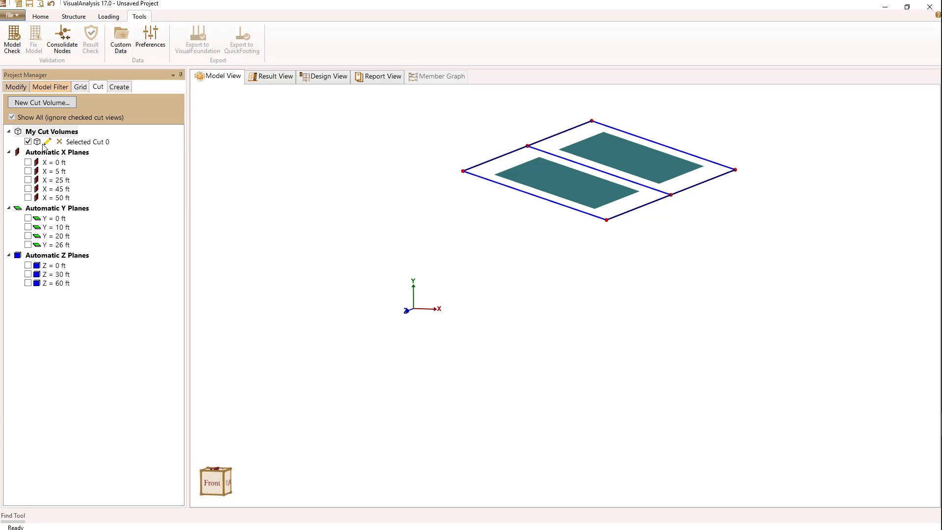
Select the isolated roof plates one at a time to view their properties, and clear the selection.
left_click(409, 186)
left_click(582, 183)
left_click(594, 147)
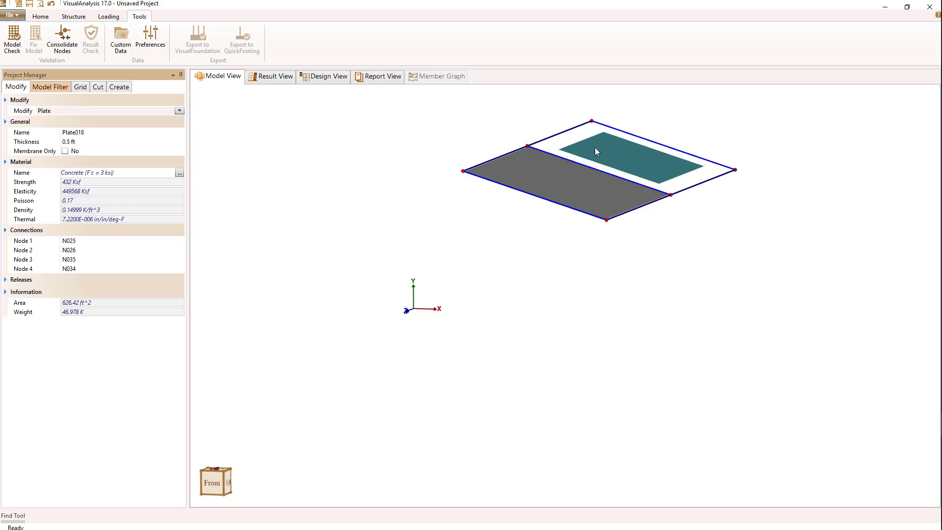
left_click(390, 143)
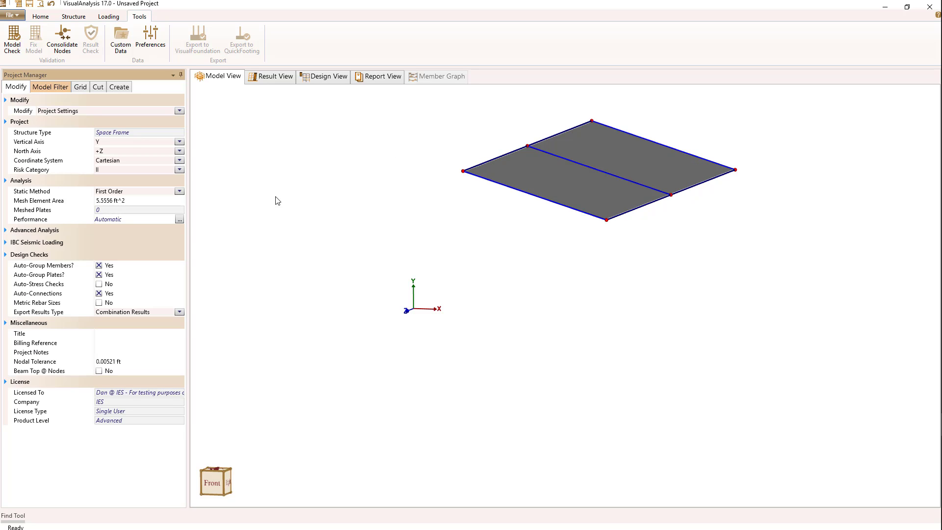
Turn off the Selected Cut 0 cut view to show the whole model.
left_click(98, 87)
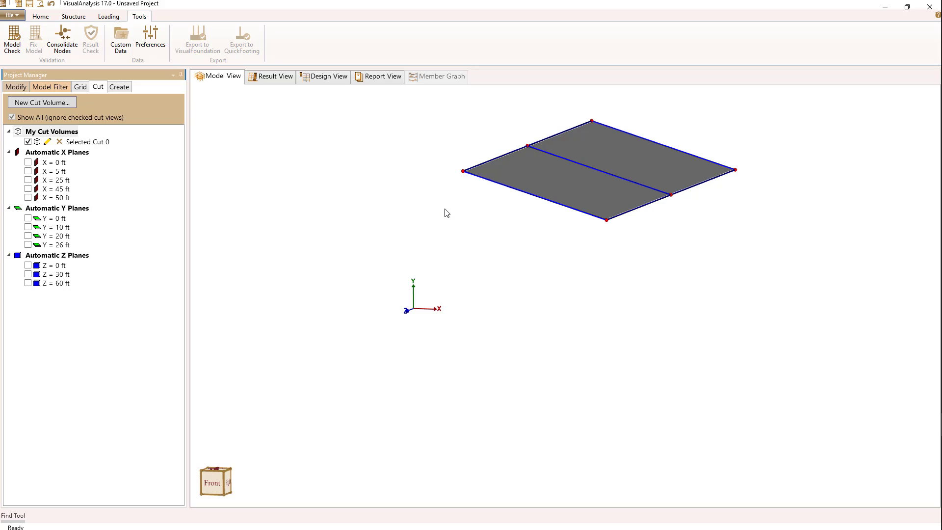
left_click(28, 142)
left_click(28, 142)
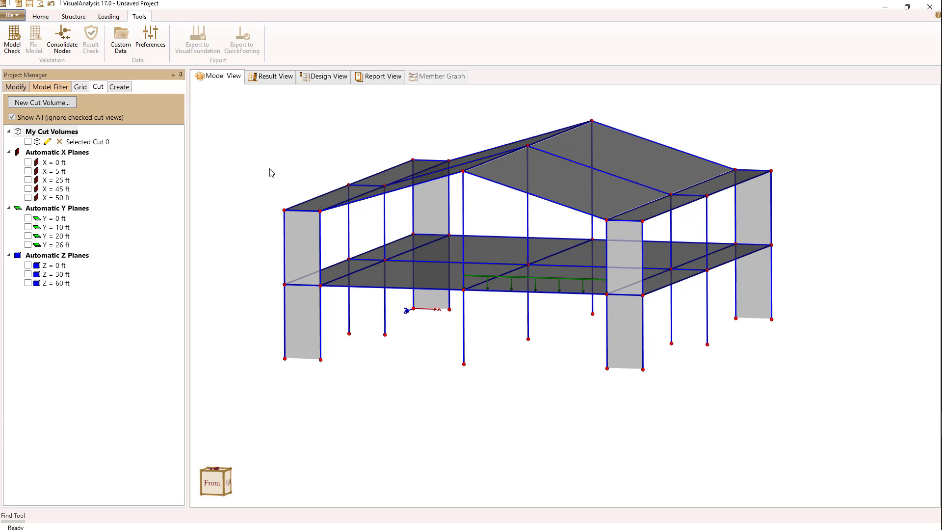
Start a new custom cut volume and turn off its Cut to Selected override.
left_click(62, 104)
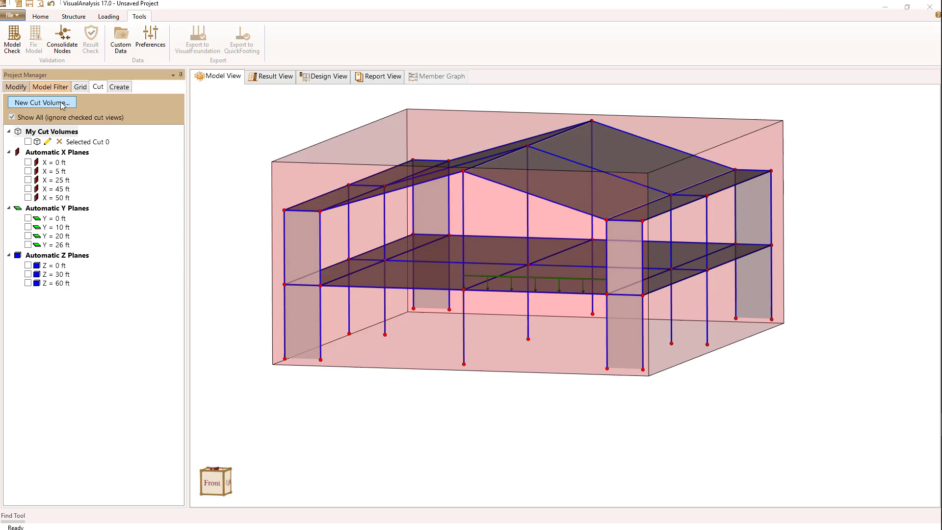
left_click_drag(219, 76, 137, 53)
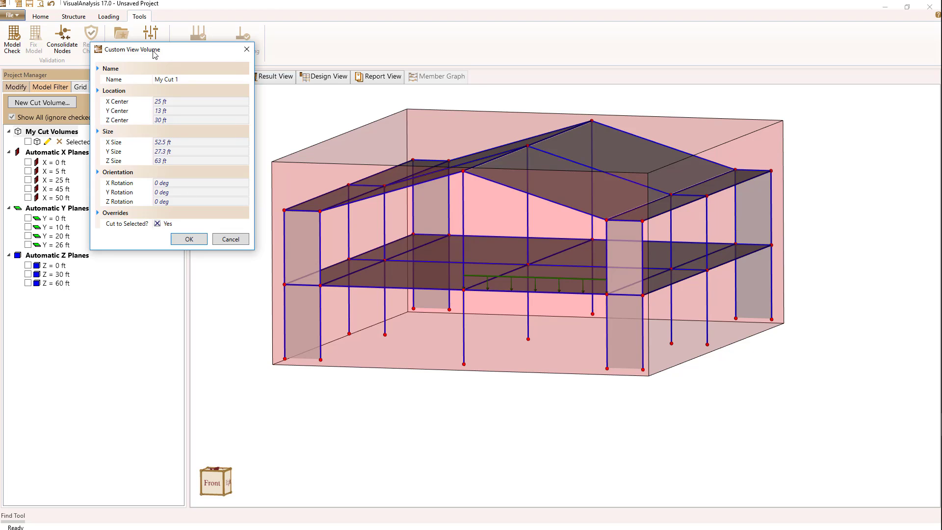
left_click_drag(155, 54, 161, 63)
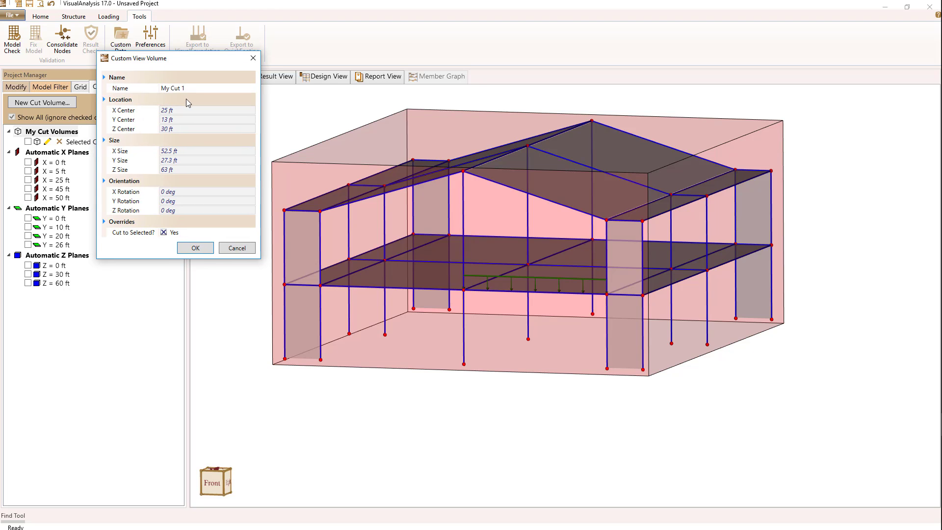
left_click(169, 87)
left_click(164, 232)
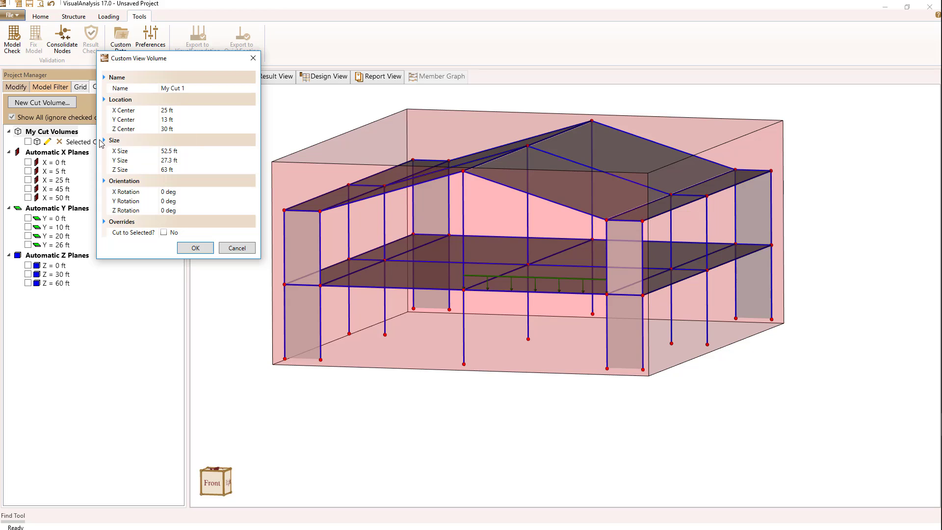
Set the custom cut volume's X size to 40 ft.
left_click(165, 110)
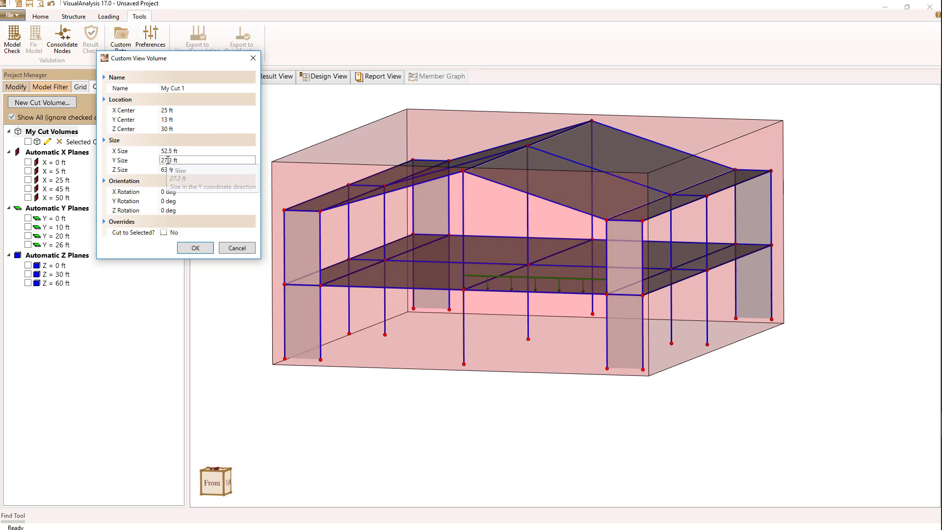
left_click(166, 150)
double_click(173, 150)
type("4")
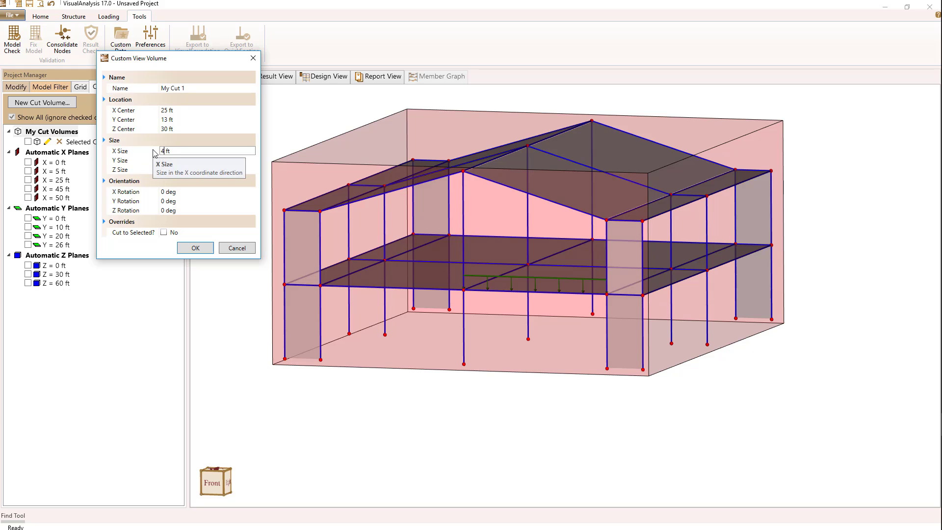
type("0")
double_click(217, 179)
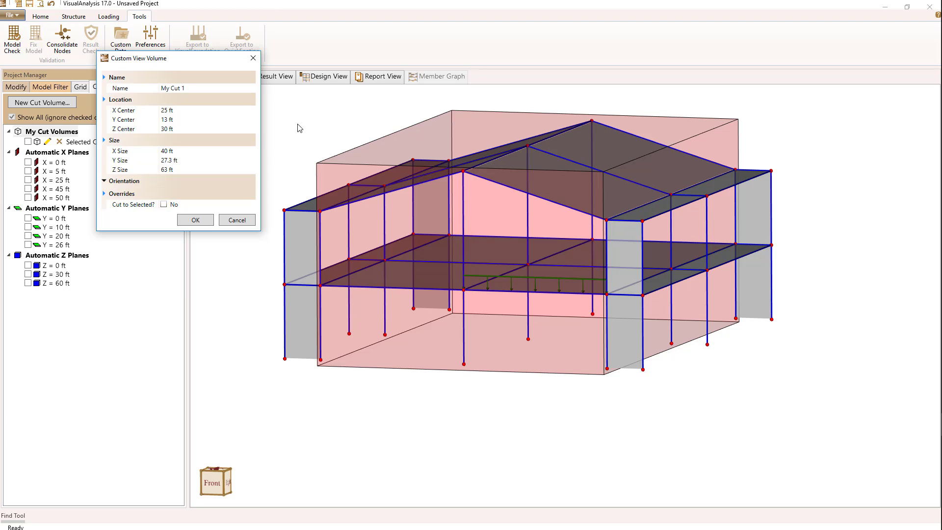
Review the cut volume's size, orientation and center settings, and create it under the name My Cut 1.
left_click(185, 159)
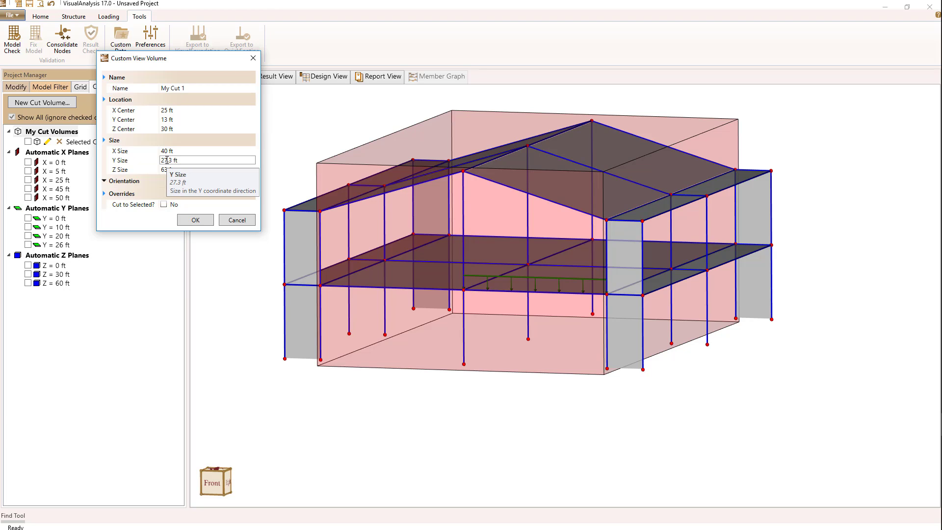
left_click(167, 170)
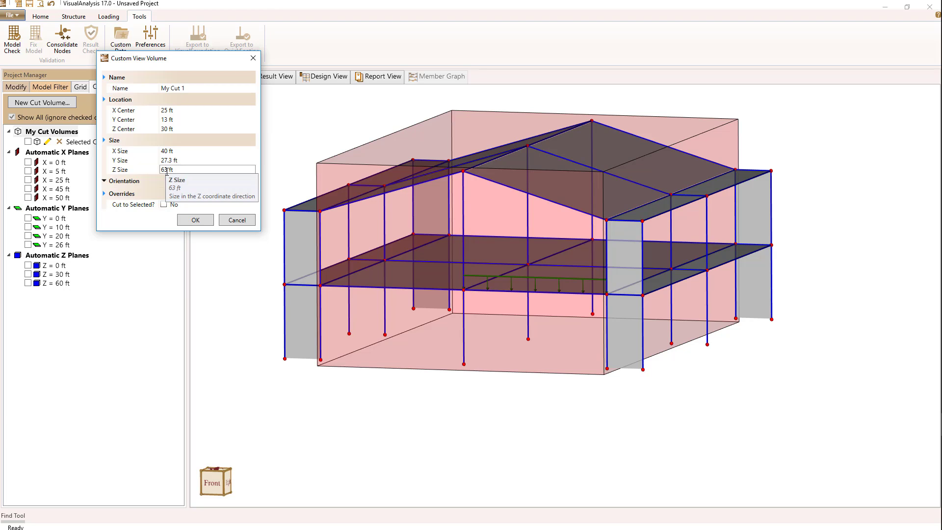
left_click(104, 181)
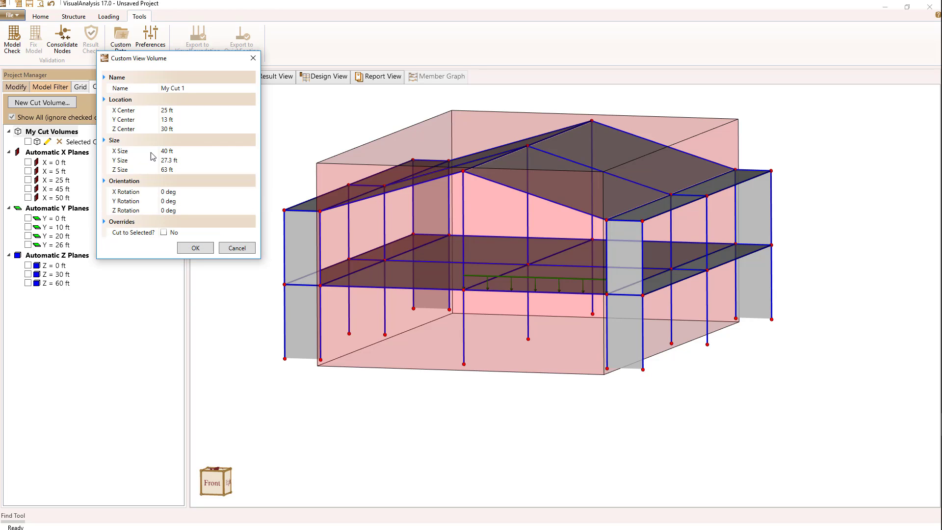
left_click(170, 120)
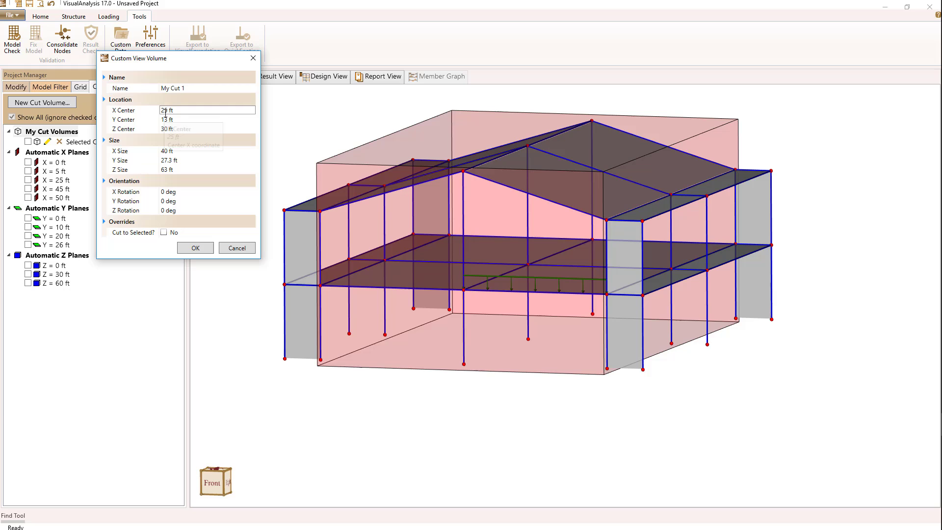
key("Return")
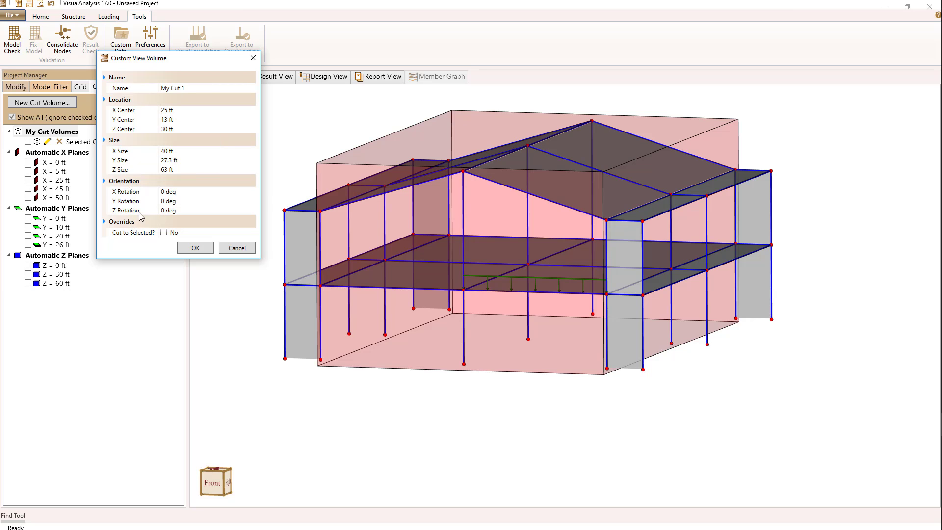
left_click(176, 89)
left_click(195, 248)
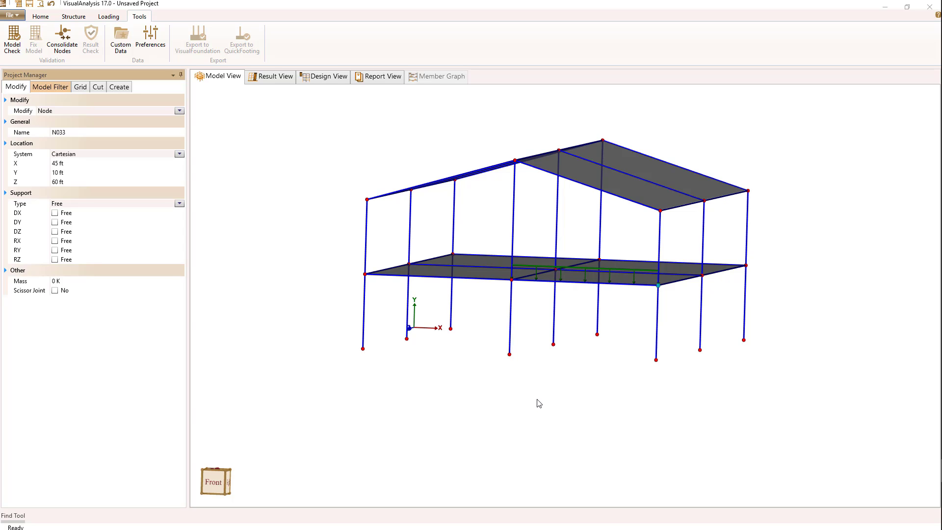
Orbit to a near-frontal view and cycle the selection through the overlapping nodes and members at the middle of the front floor edge.
middle_click_drag(538, 403, 569, 383)
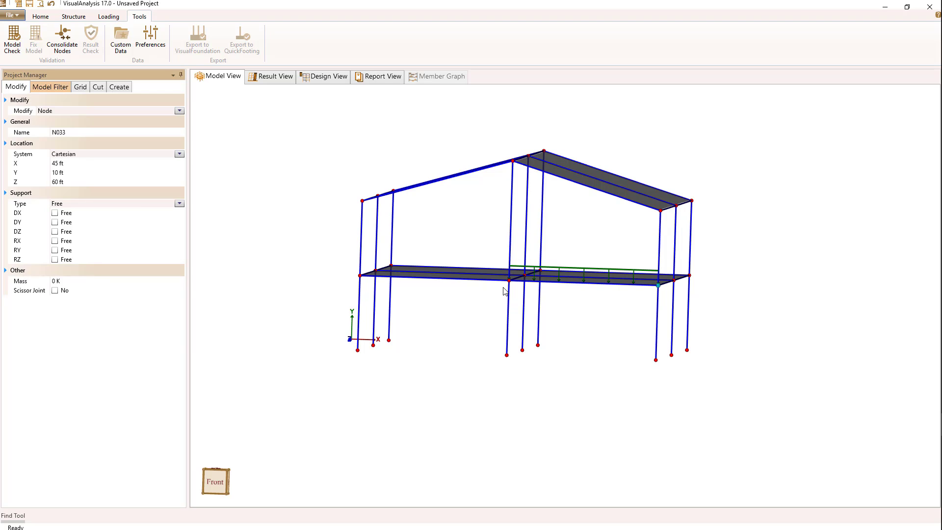
left_click(509, 281)
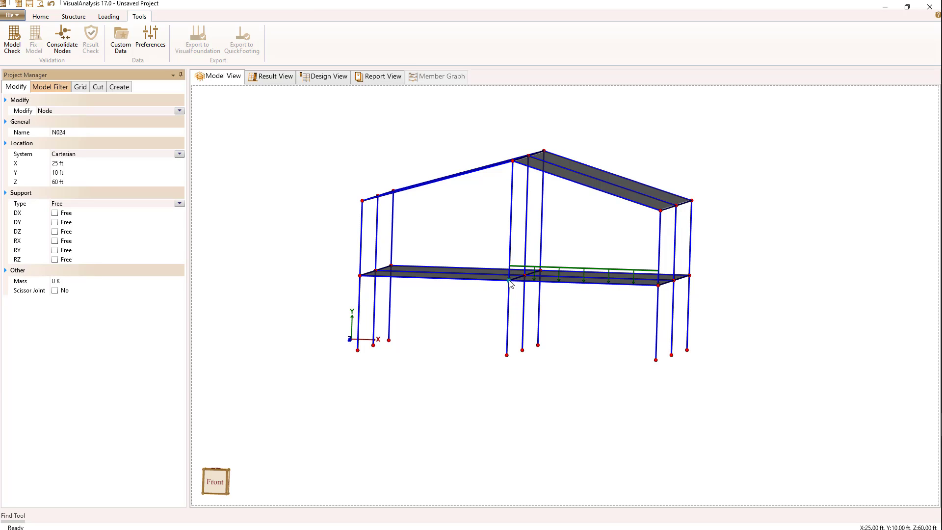
left_click(510, 281)
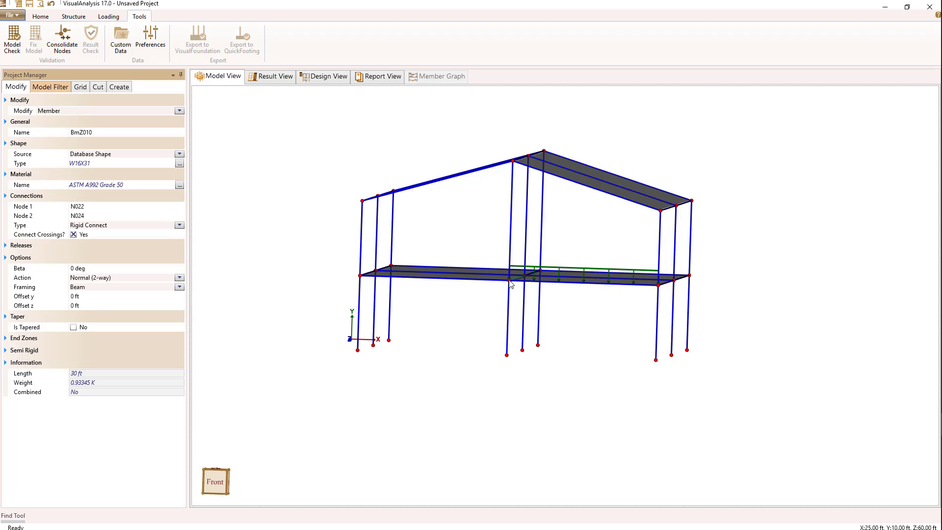
left_click(510, 283)
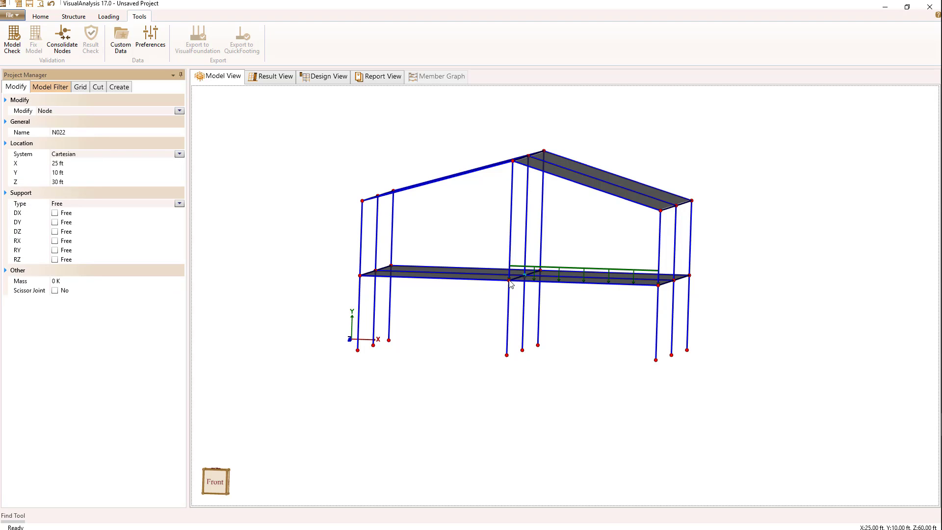
left_click(510, 283)
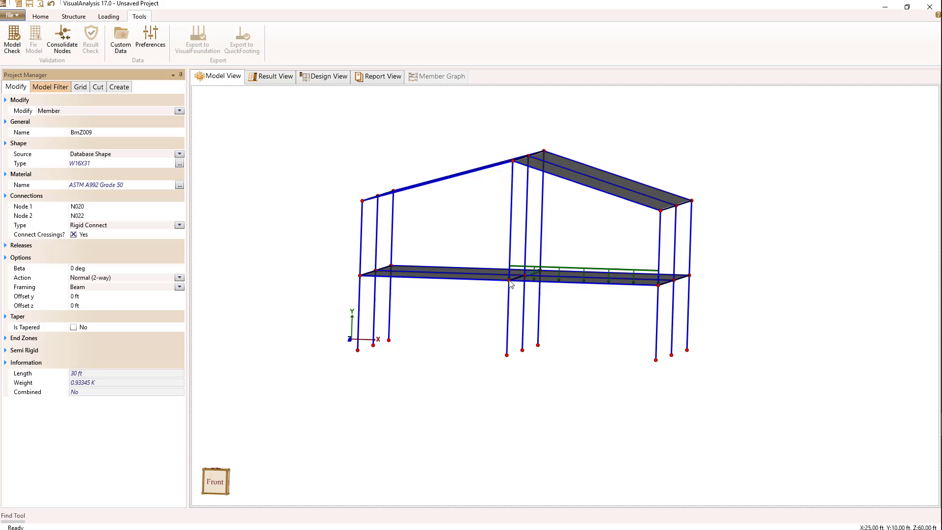
left_click(510, 283)
left_click(510, 283)
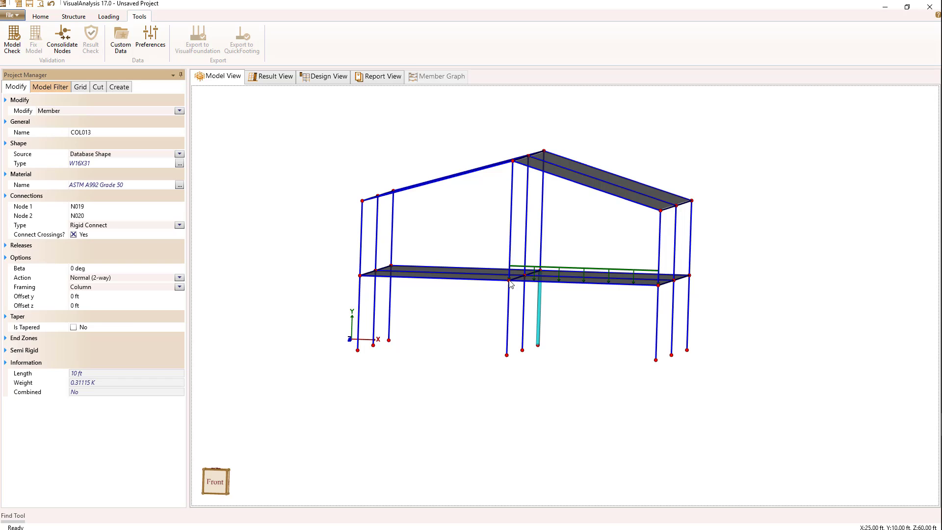
left_click(510, 283)
left_click(510, 283)
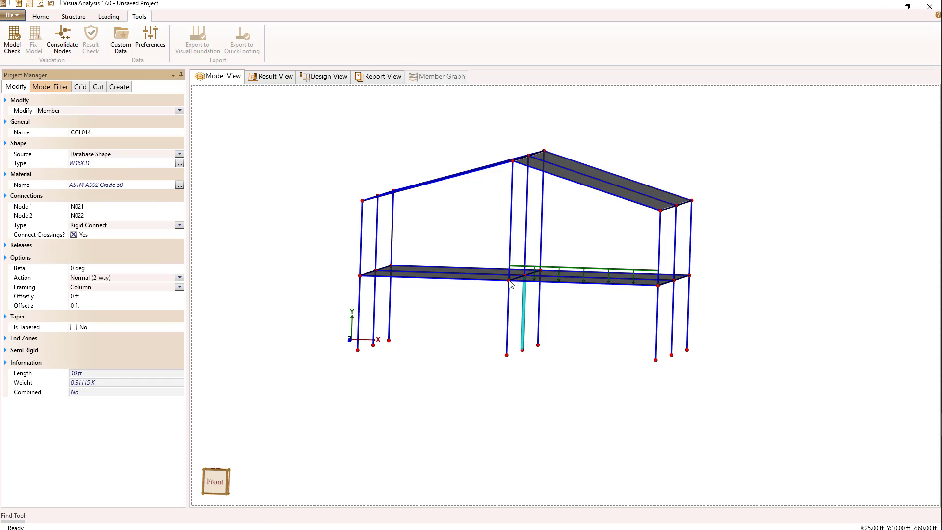
left_click(510, 283)
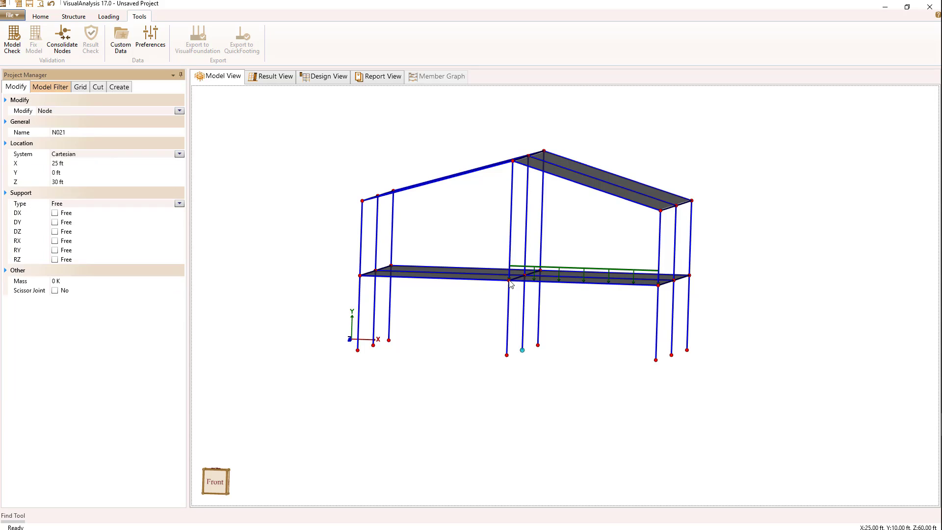
left_click(510, 283)
left_click(510, 283)
left_click(510, 283)
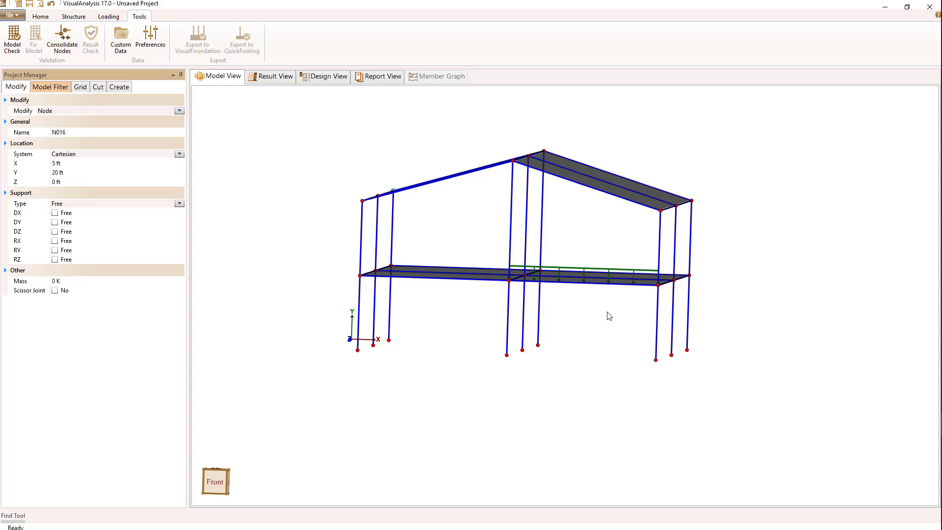
Select the uniform member load on the front floor beam and the floor plate beside it to view their properties.
left_click(657, 285)
left_click(635, 270)
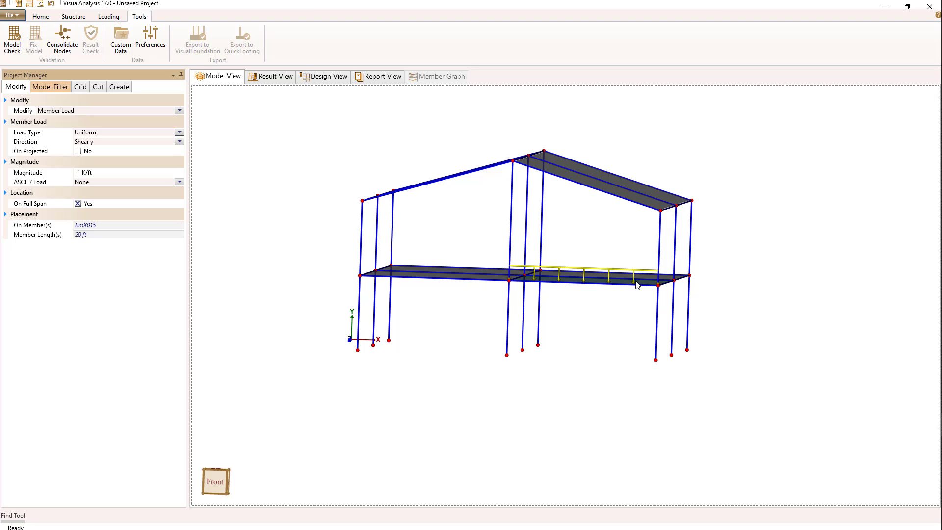
left_click(634, 283)
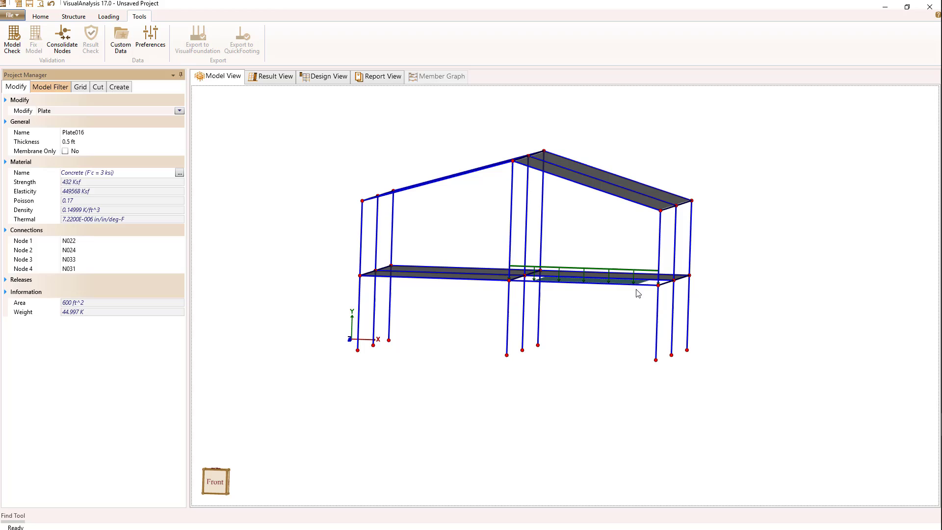